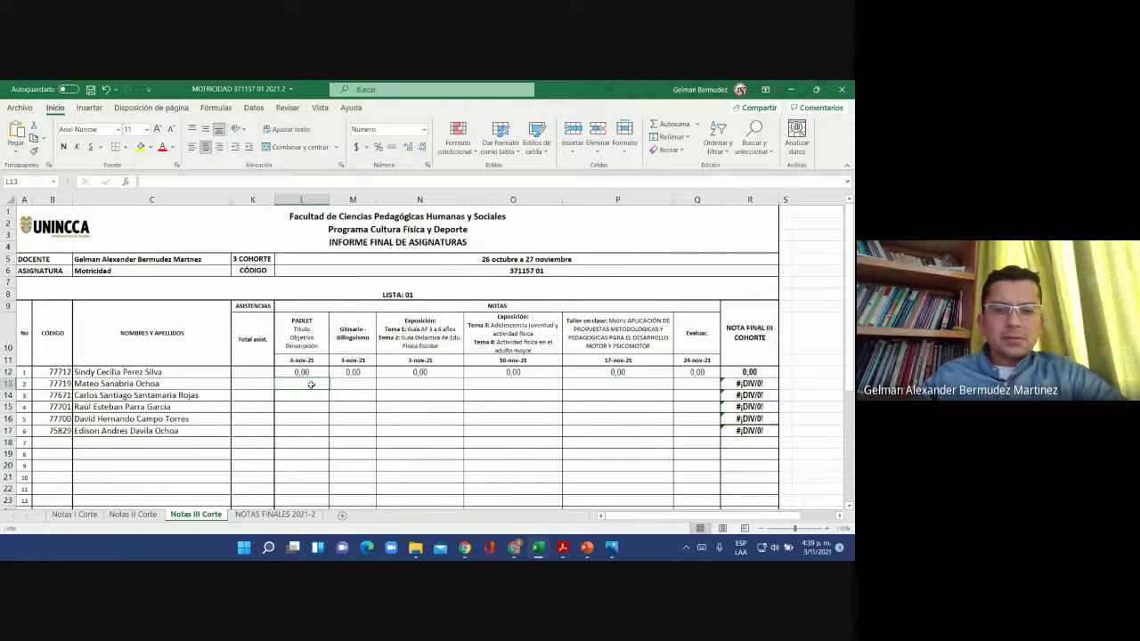
pyautogui.moveTo(309, 383); pyautogui.dragTo(308, 431)
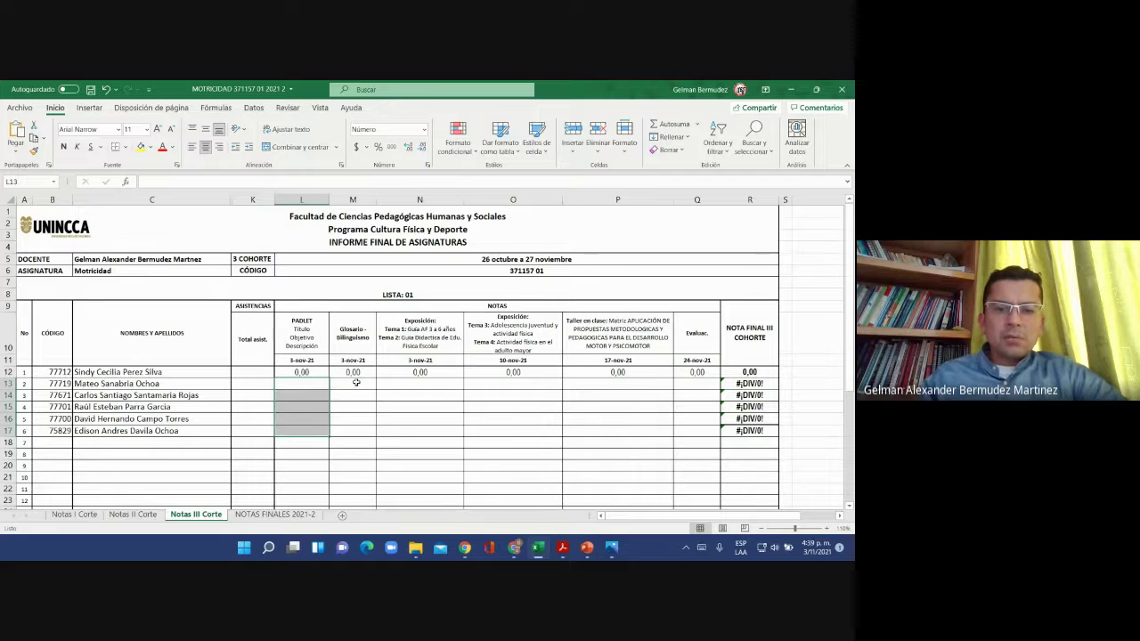
pyautogui.moveTo(356, 382); pyautogui.dragTo(351, 431)
pyautogui.moveTo(289, 384); pyautogui.dragTo(359, 432)
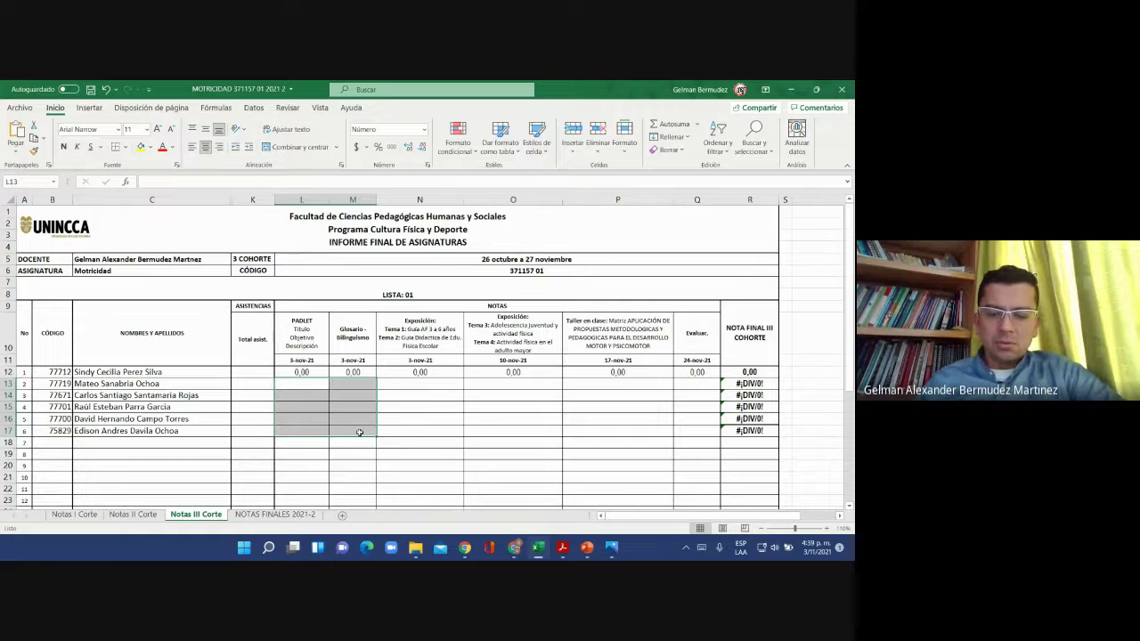
pyautogui.press('Right')
pyautogui.press('Right')
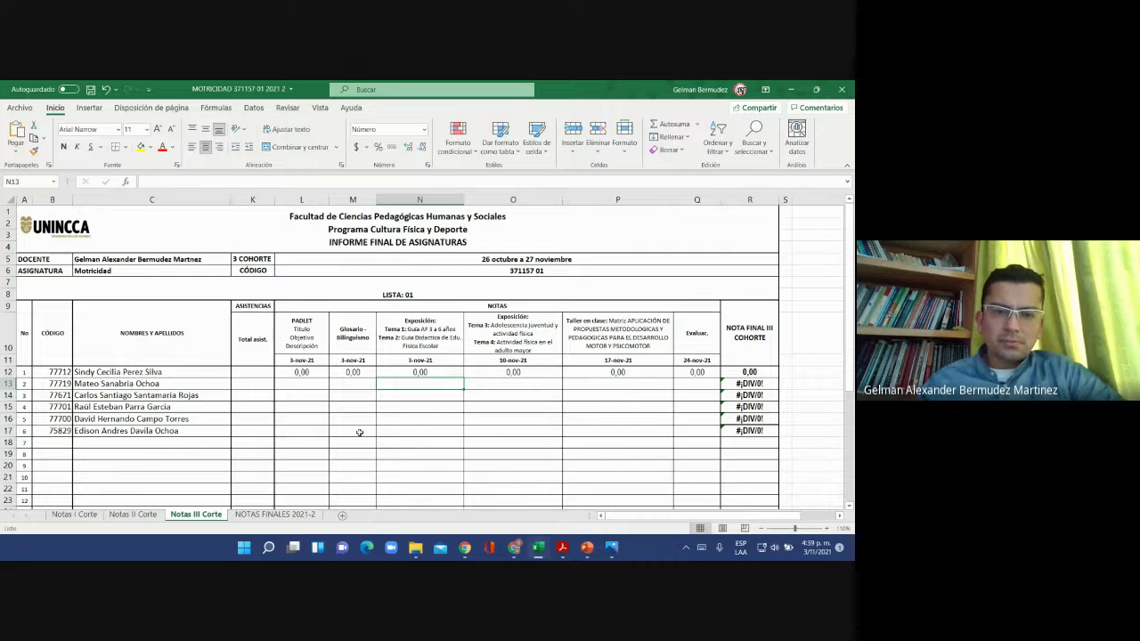
pyautogui.click(790, 89)
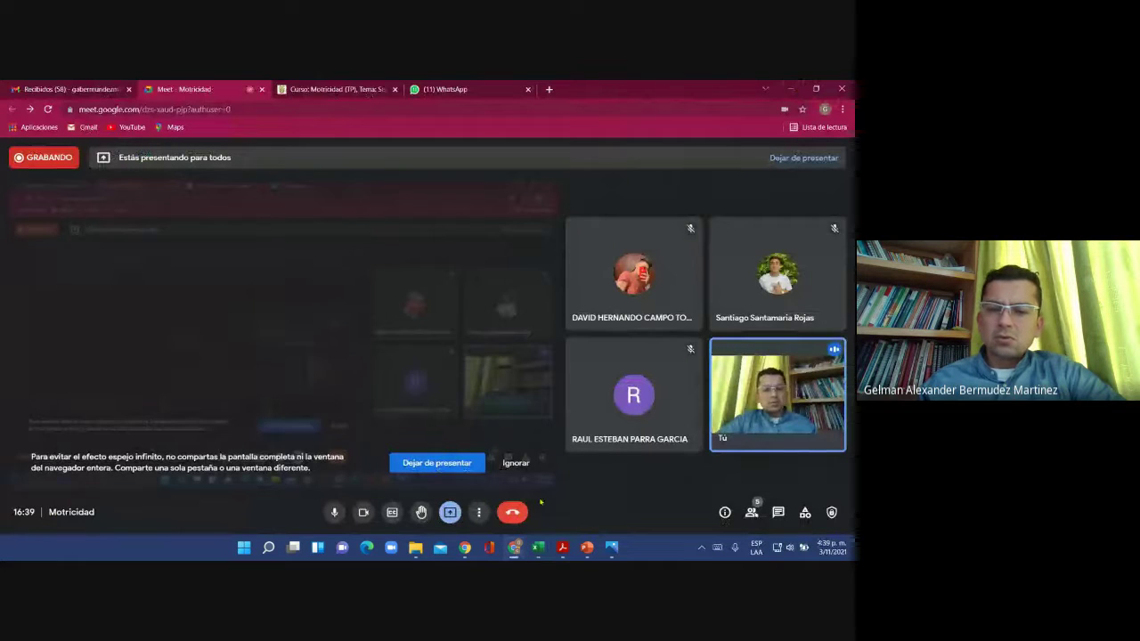
pyautogui.moveTo(538, 550)
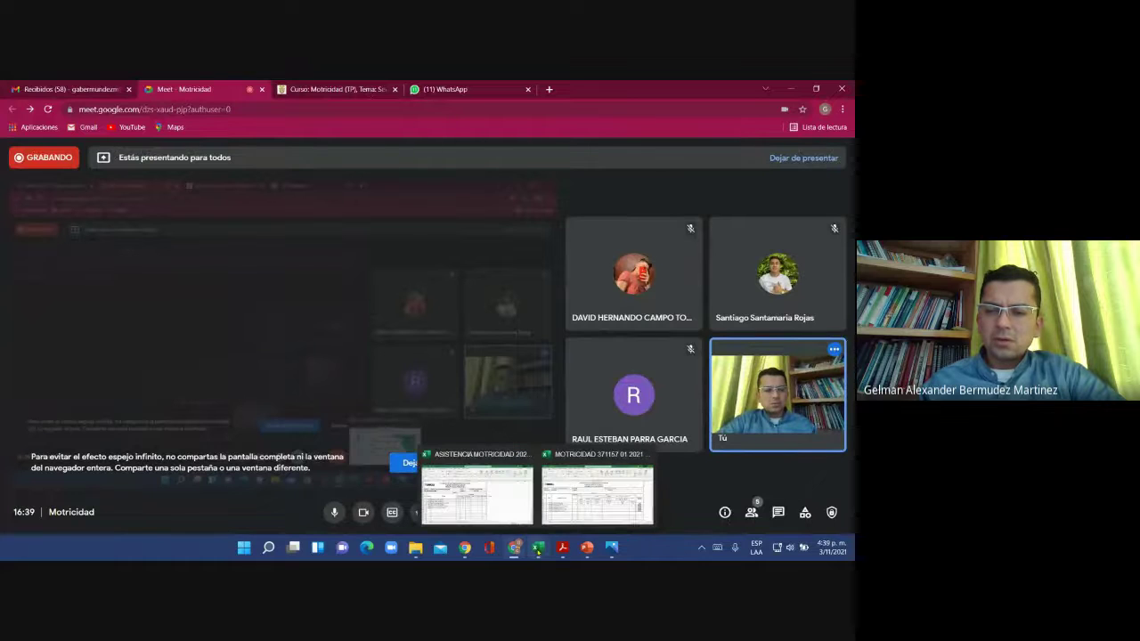
pyautogui.click(513, 507)
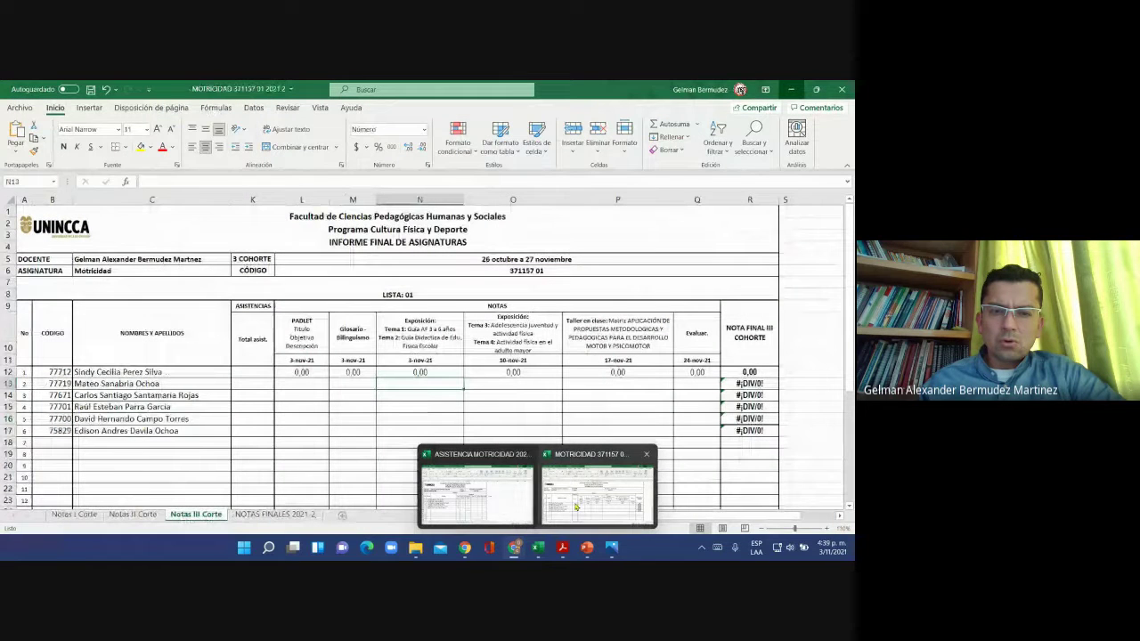
pyautogui.click(576, 507)
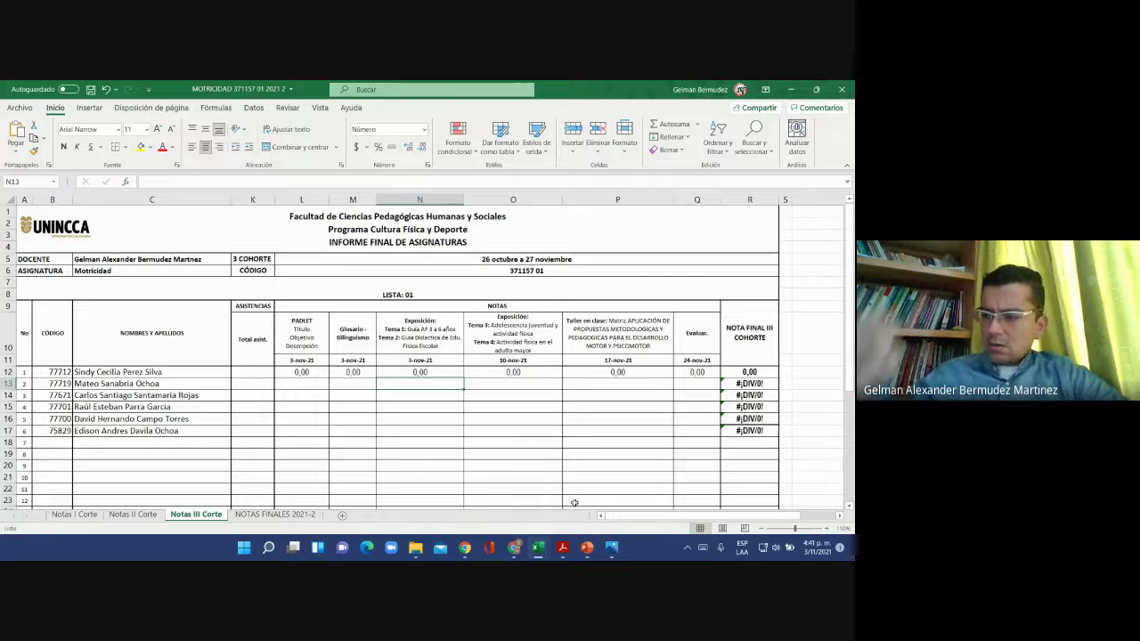
# - Enter the grades of the 3-nov-21 Exposición for the third and fourth students: 3,2 in N14 and 4,2 in N15
pyautogui.press('Down')
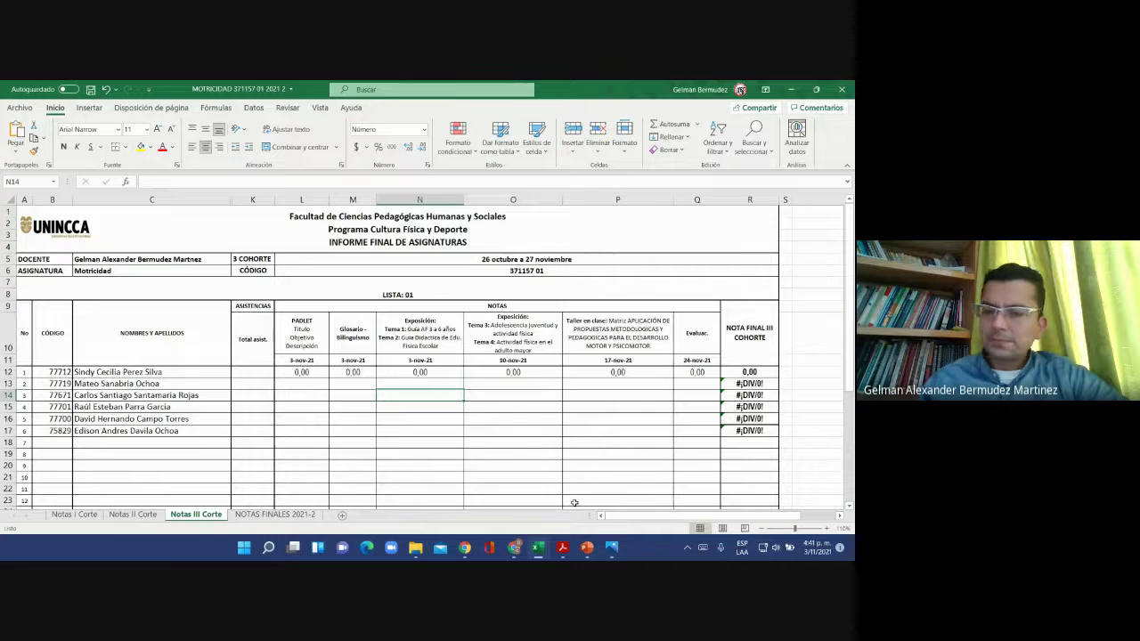
pyautogui.press('Down')
pyautogui.press('Up')
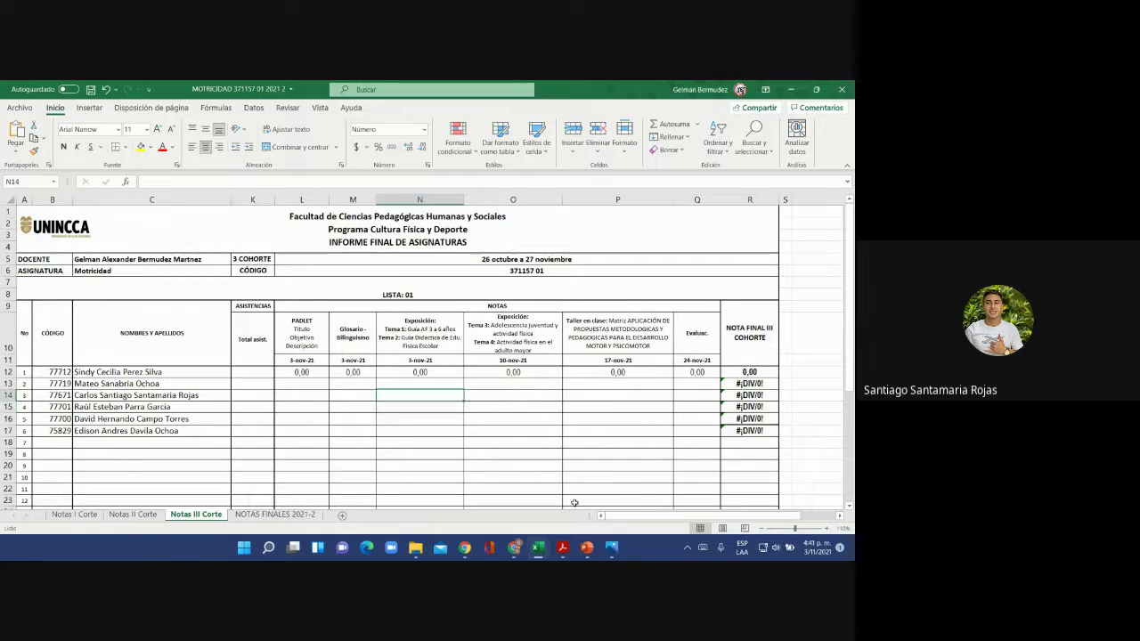
pyautogui.press('F2')
pyautogui.write('3')
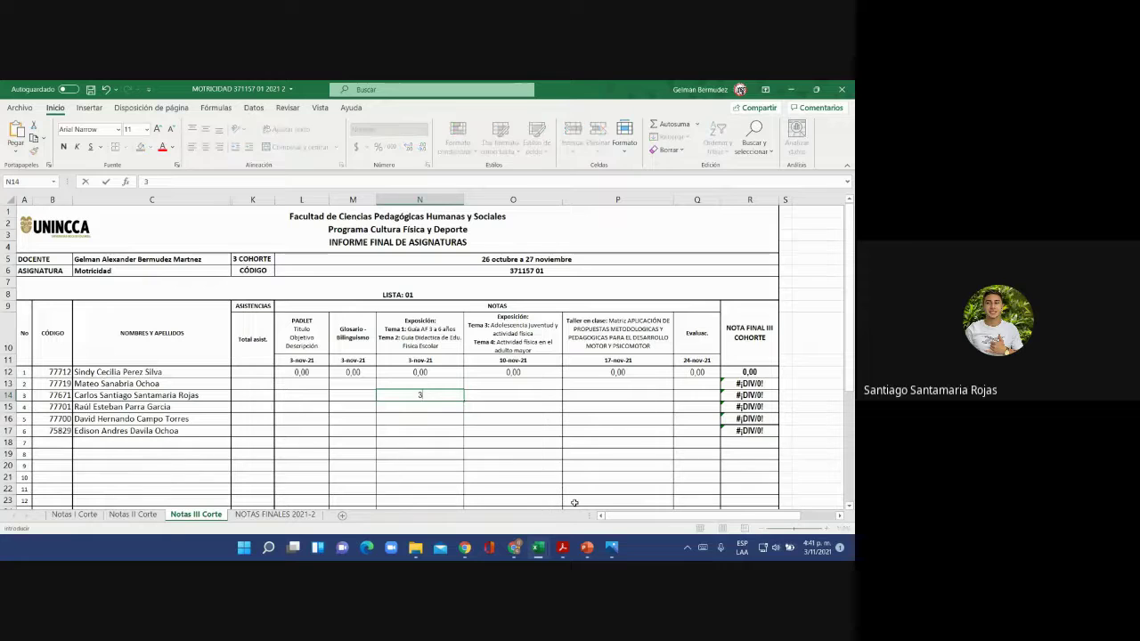
pyautogui.write(',2')
pyautogui.press('Return')
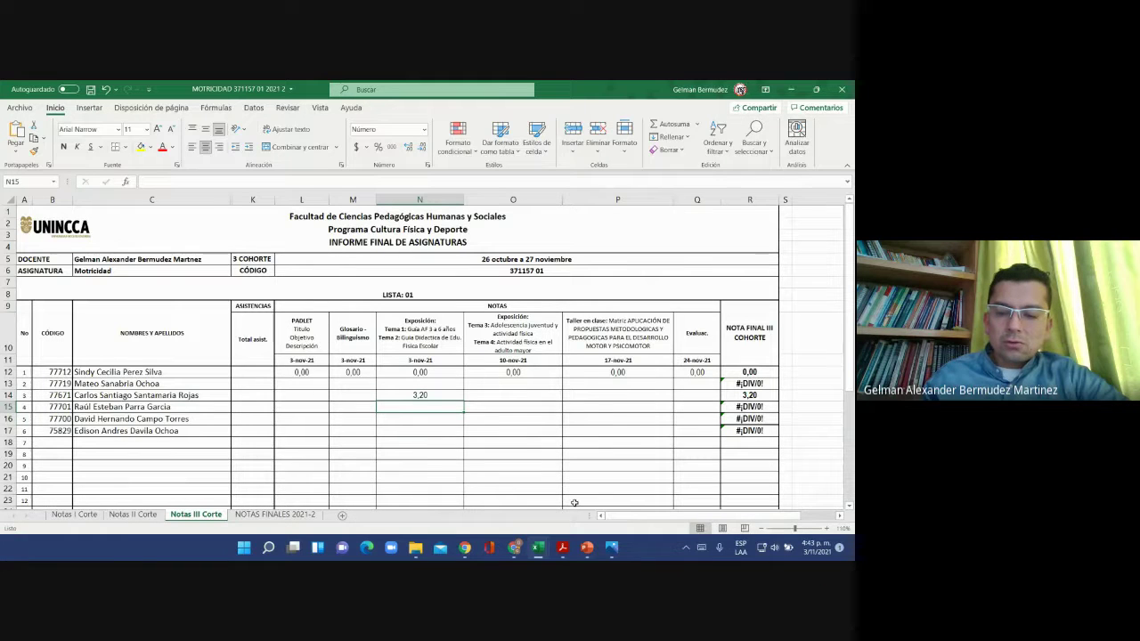
pyautogui.write('4,2')
pyautogui.press('Return')
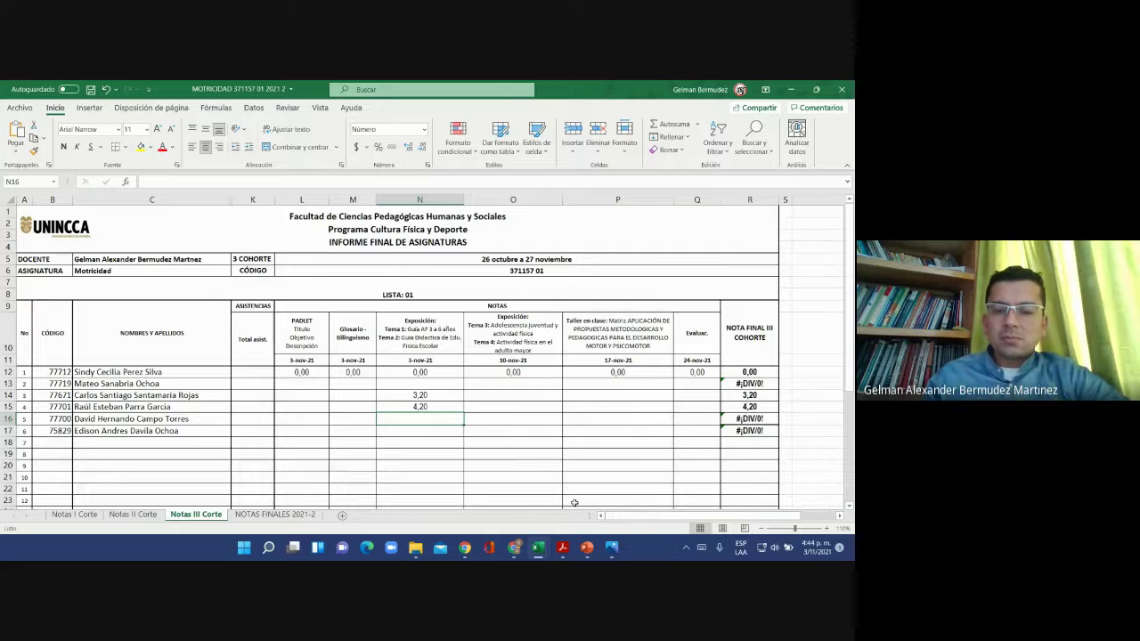
pyautogui.moveTo(512, 545)
pyautogui.moveTo(519, 519)
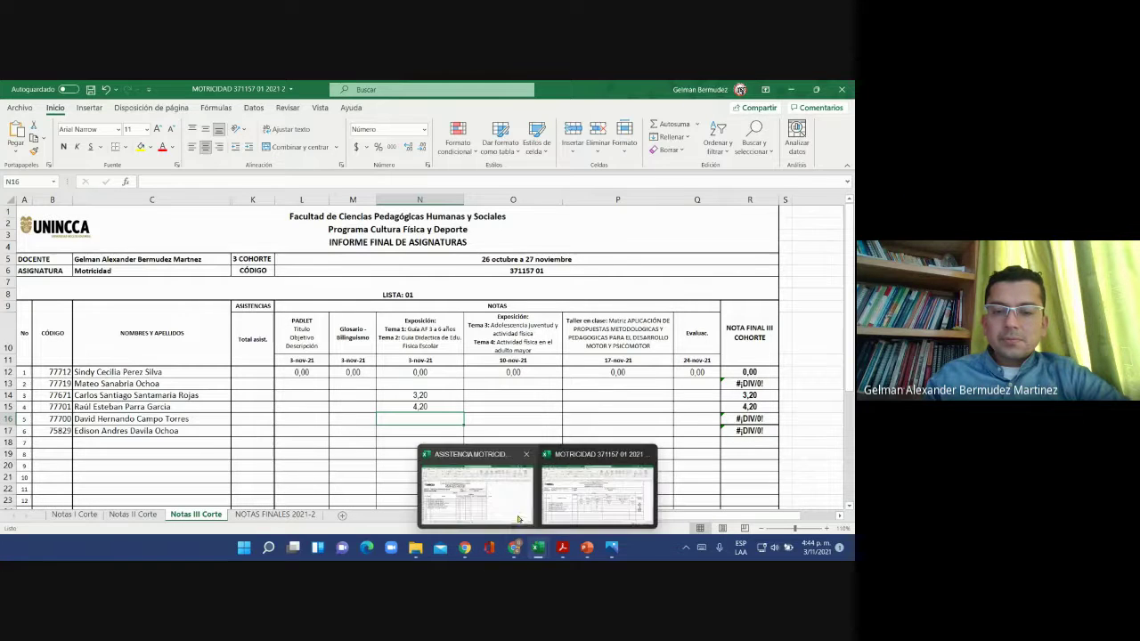
pyautogui.click(510, 510)
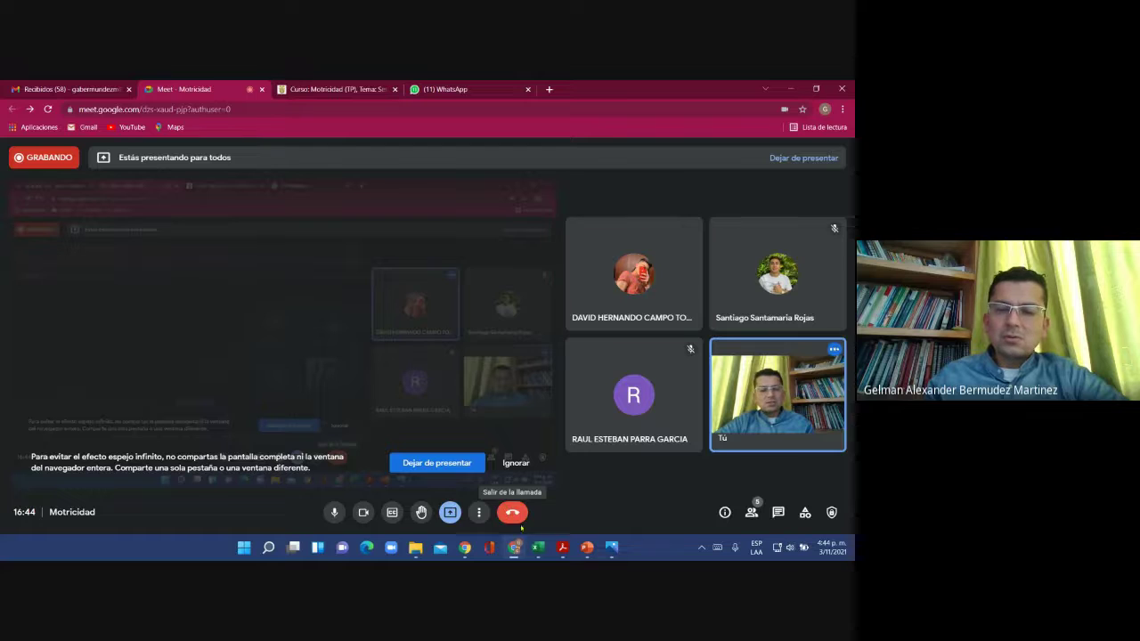
pyautogui.moveTo(586, 551)
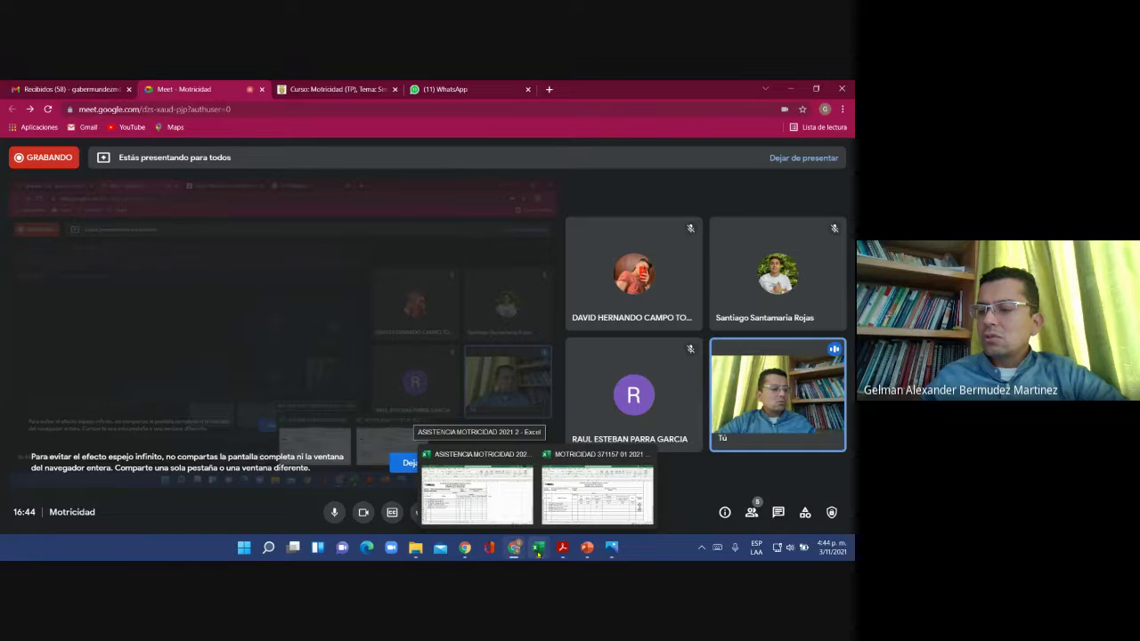
pyautogui.click(573, 516)
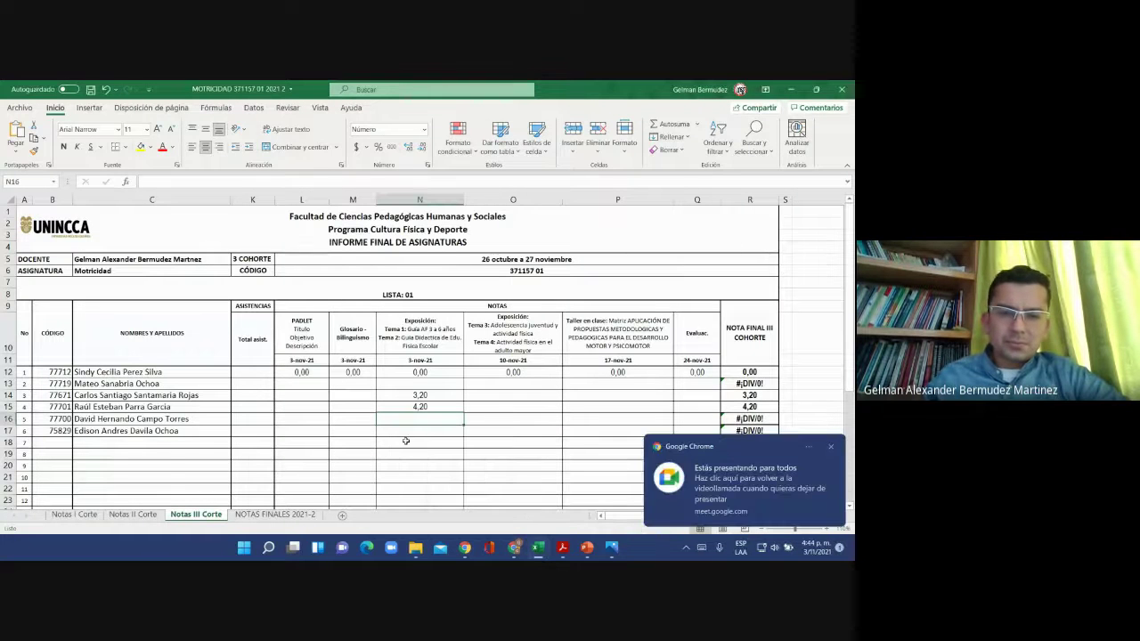
# - Enter 3,8 in N16 as the fifth student's grade for the 3-nov-21 Exposición
pyautogui.press('Down')
pyautogui.press('Up')
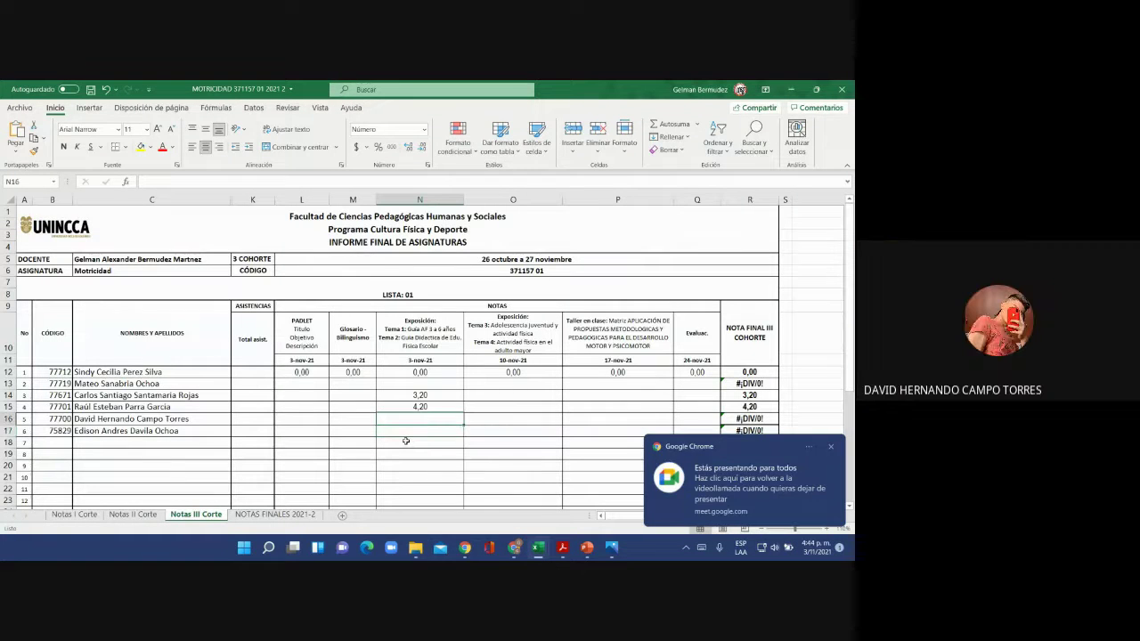
pyautogui.write('3,8')
pyautogui.press('Return')
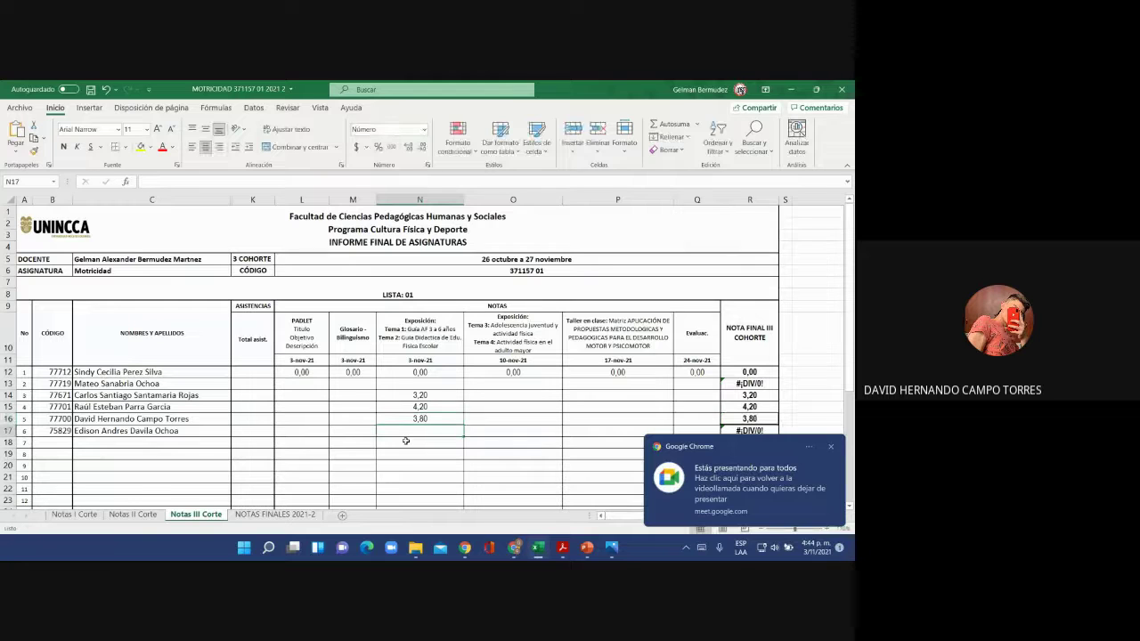
pyautogui.press('Up')
pyautogui.press('Up')
pyautogui.press('Up')
pyautogui.press('Up')
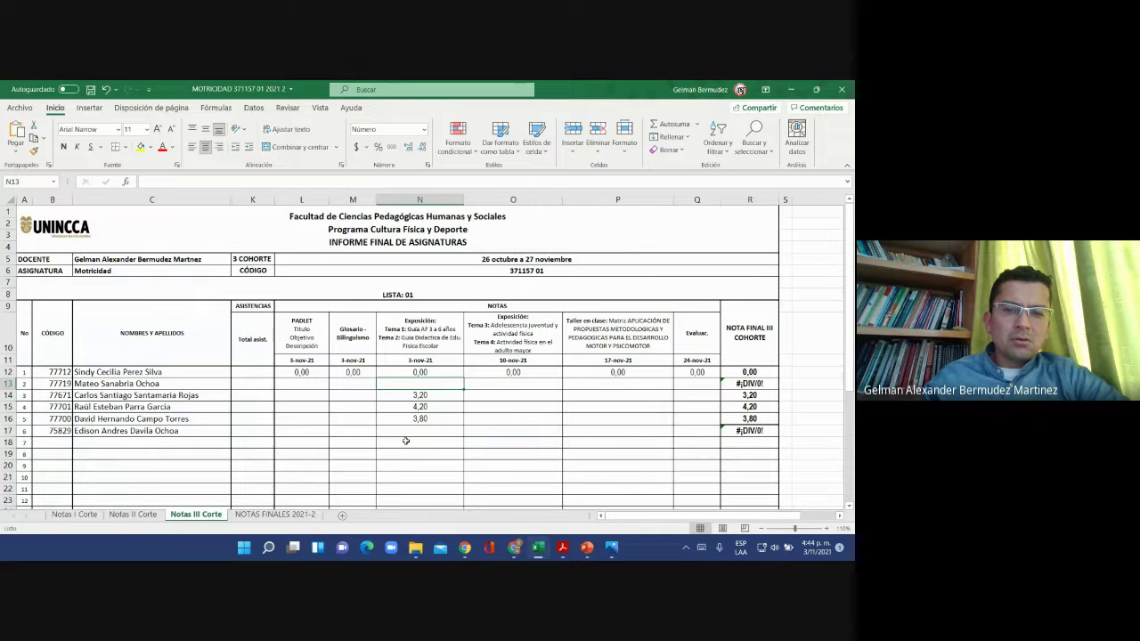
pyautogui.press('Down')
pyautogui.press('Down')
pyautogui.press('Down')
pyautogui.press('Down')
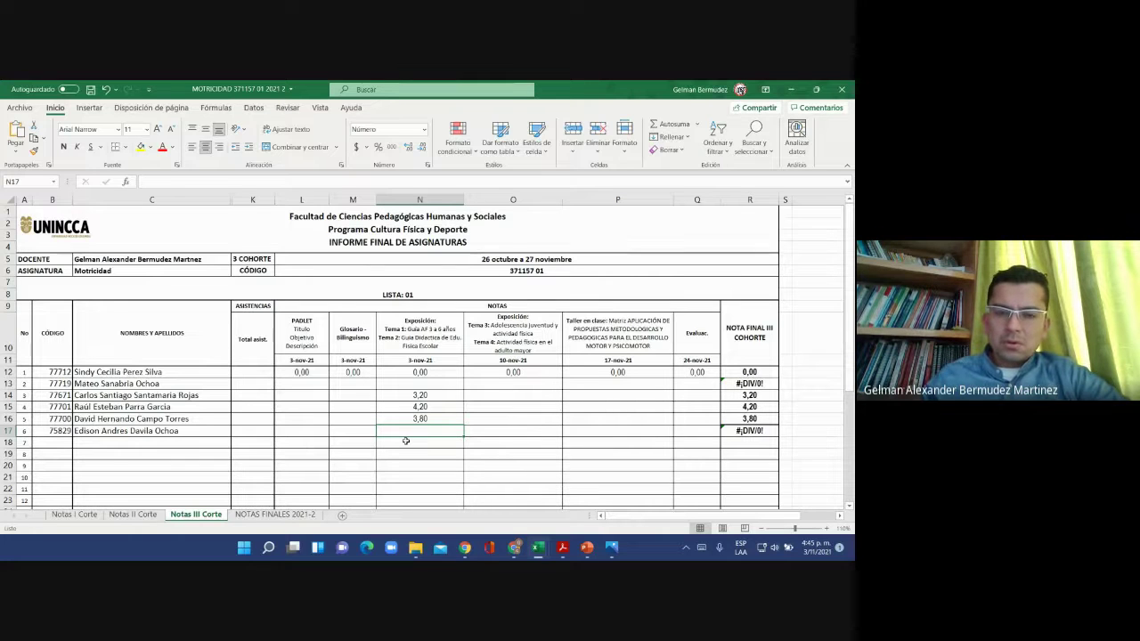
pyautogui.write('1')
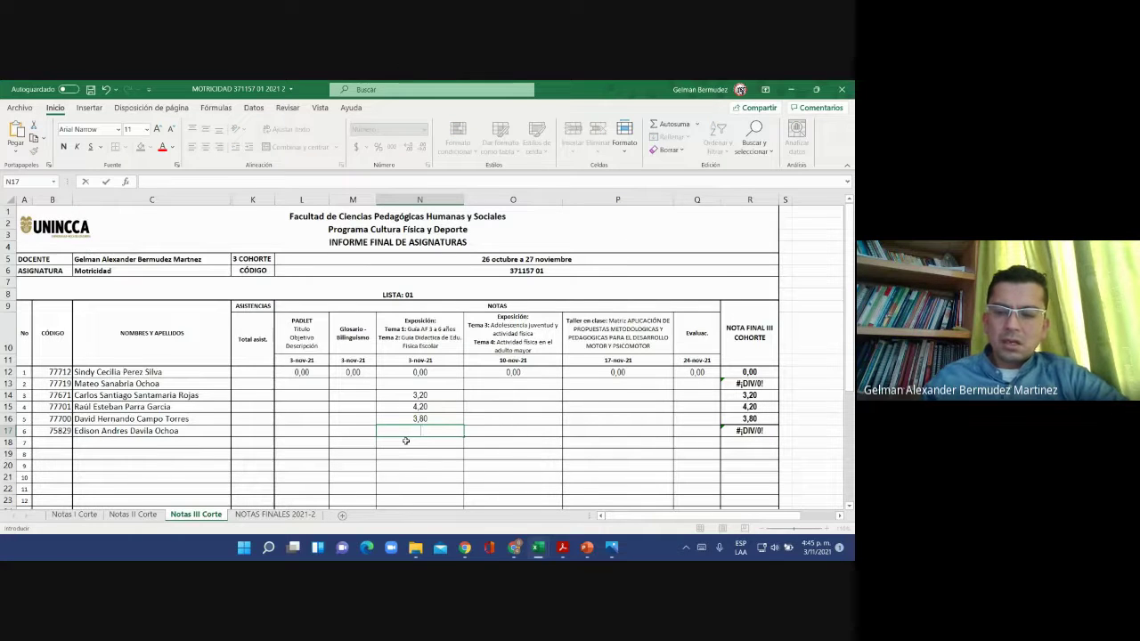
pyautogui.press('Escape')
pyautogui.press('Right')
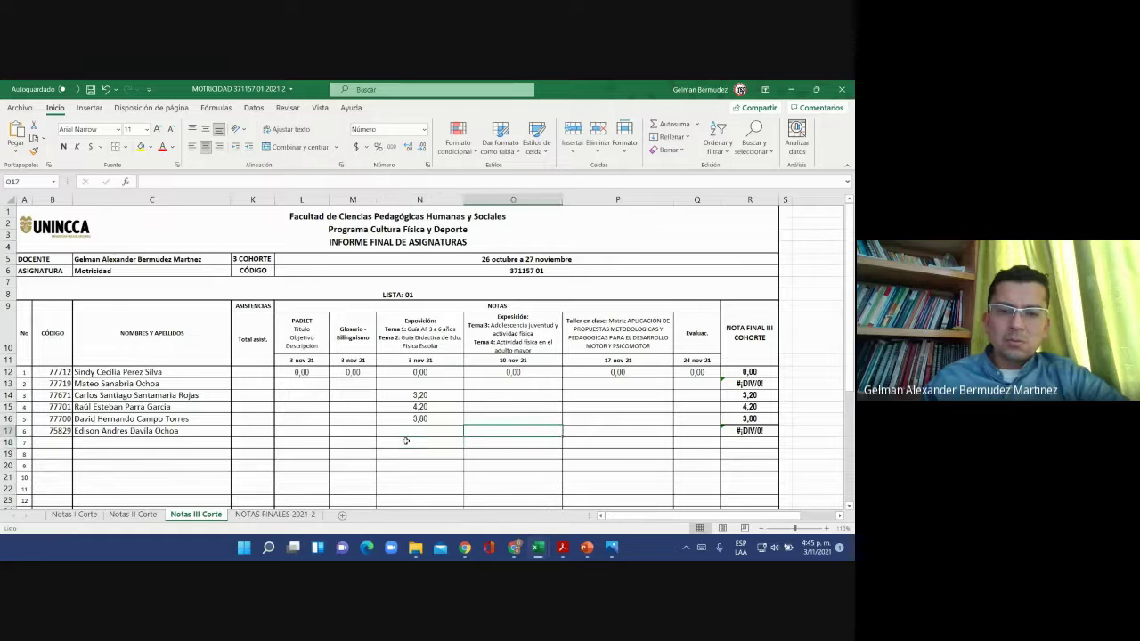
pyautogui.press('Left')
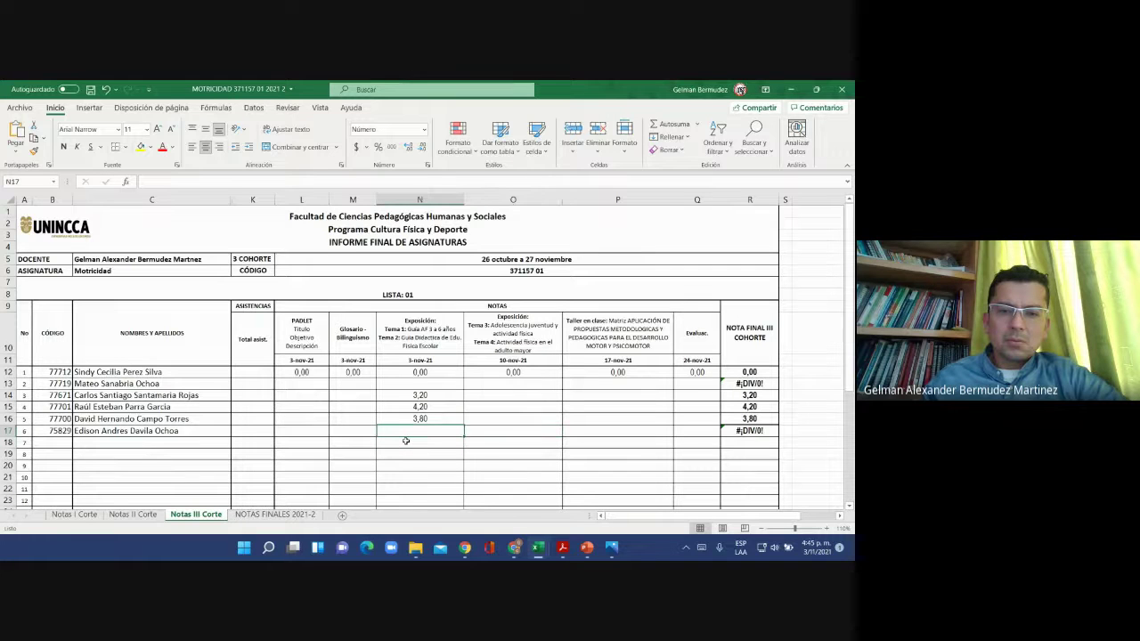
# - Enter a grade of 1 in N17 and N13 for the sixth and second students, and save the workbook
pyautogui.click(91, 90)
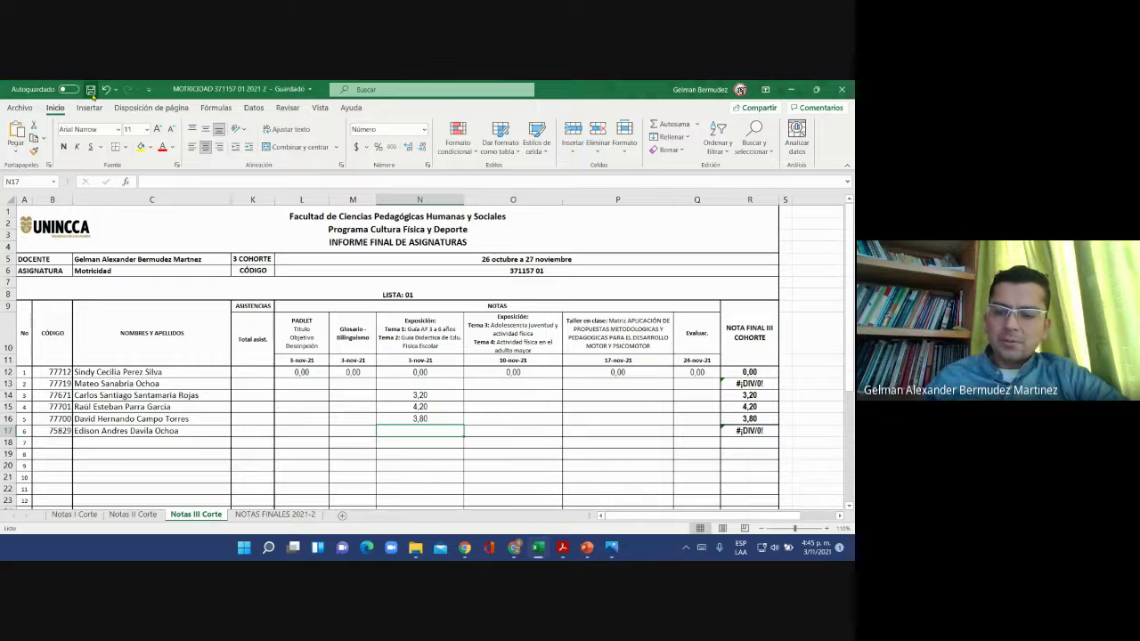
pyautogui.write('1')
pyautogui.press('Up')
pyautogui.press('Up')
pyautogui.press('Up')
pyautogui.press('Up')
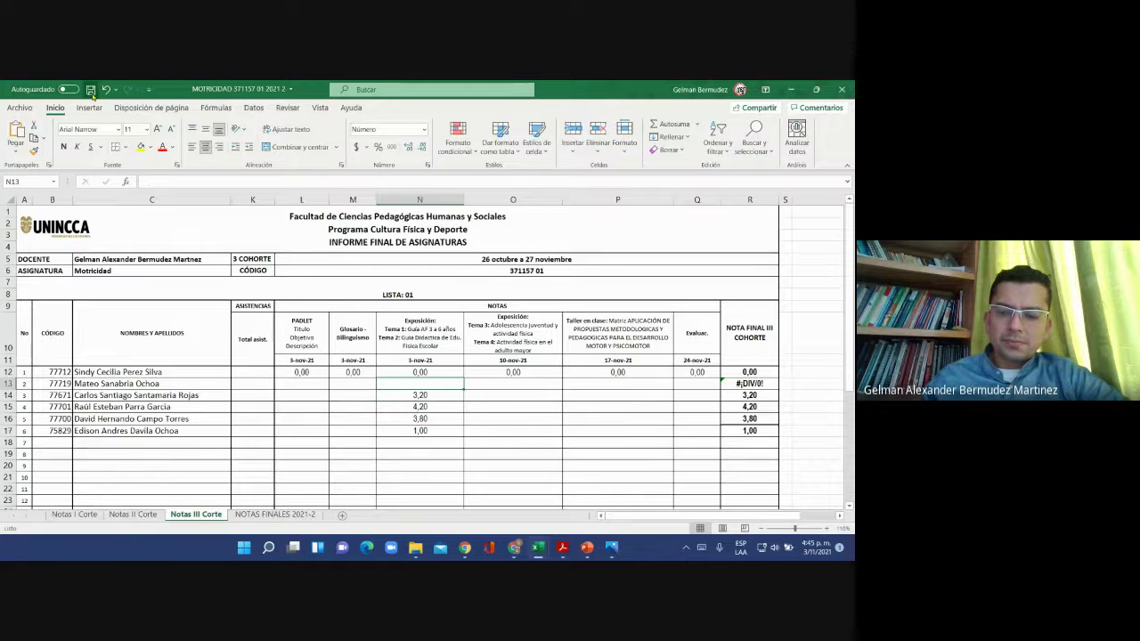
pyautogui.write('1')
pyautogui.press('Return')
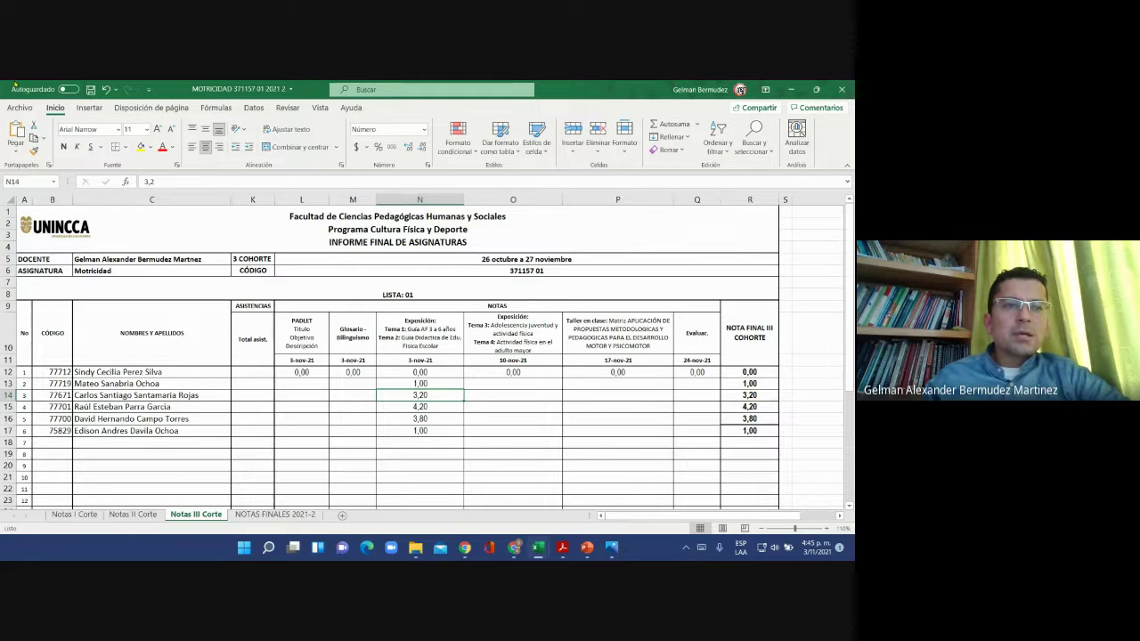
pyautogui.click(91, 90)
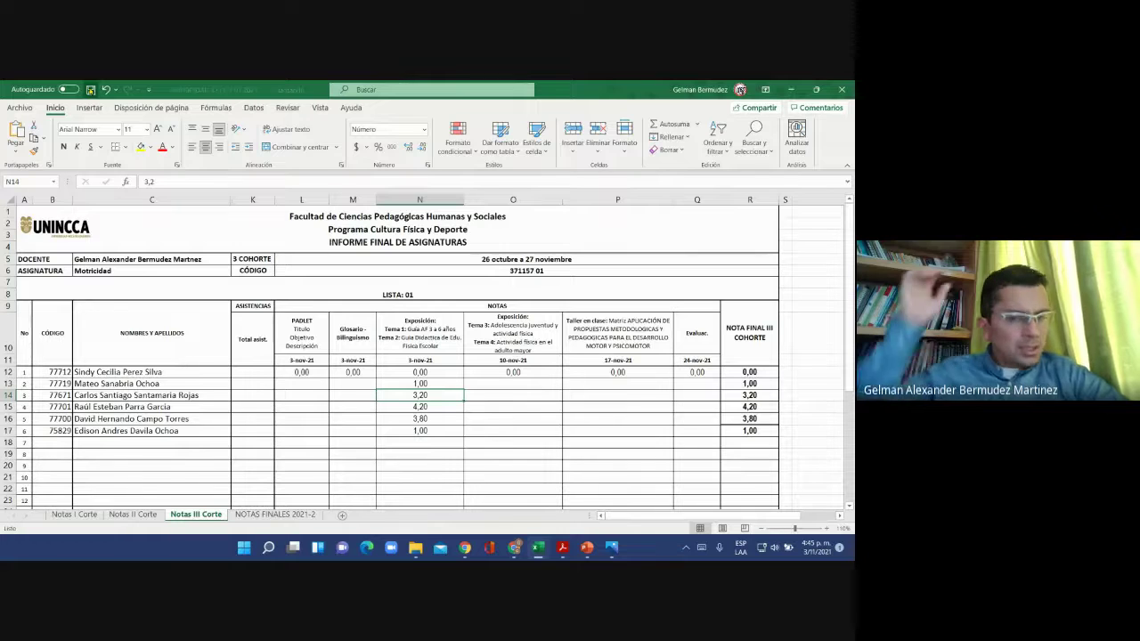